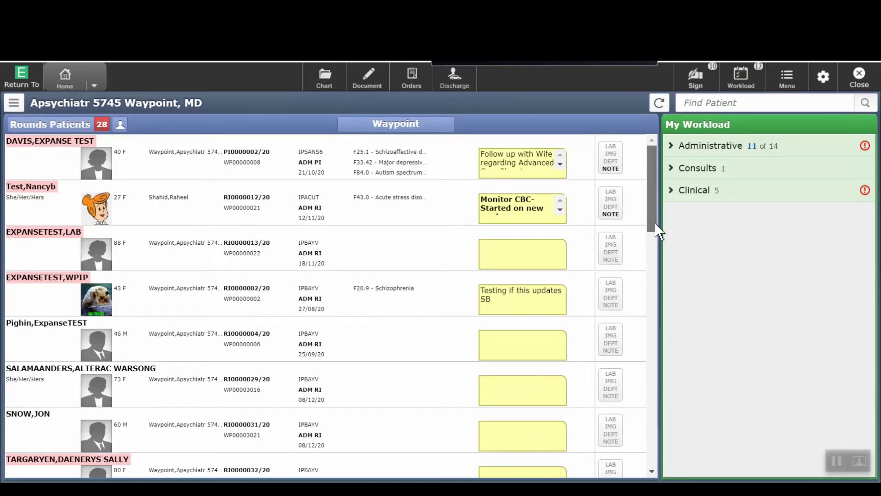
- Scroll the Rounds Patients list to find the outpatient schizophrenia demo patient
{"action": "left_click_drag", "start_coordinate": [654, 222], "coordinate": [653, 436]}
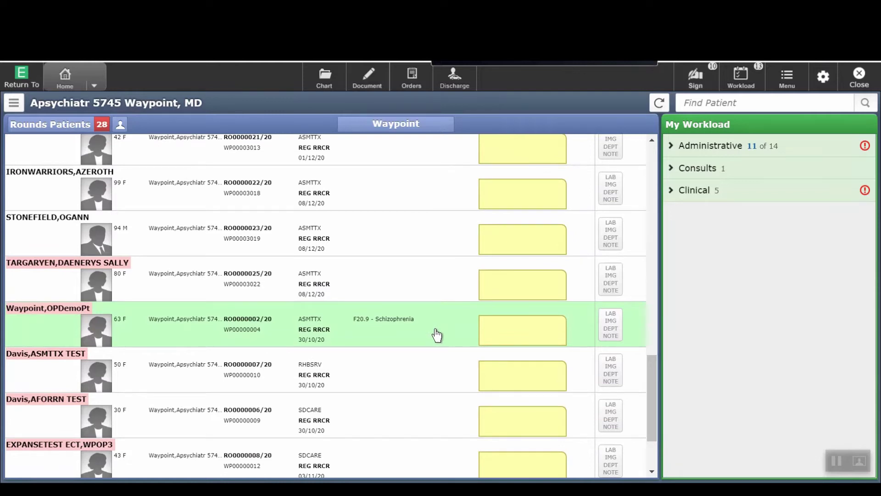
- Open the demo patient's discharge plan and head toward discharge orders
{"action": "left_click", "coordinate": [455, 86]}
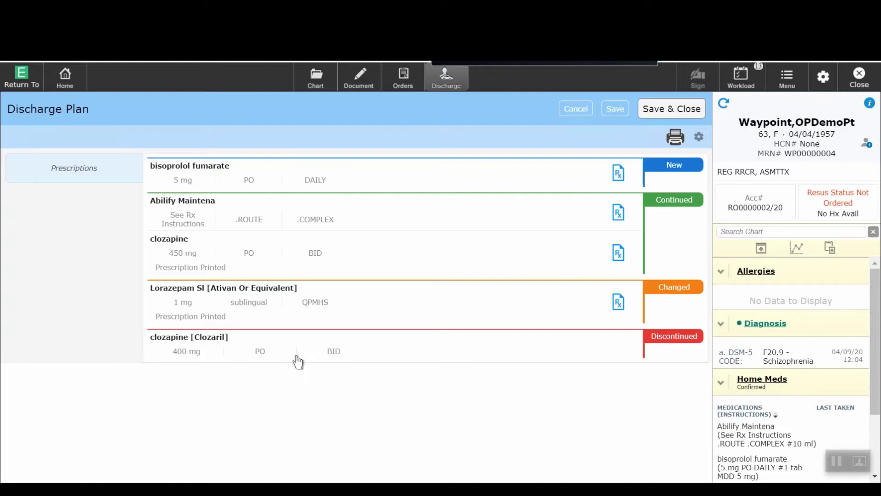
{"action": "left_click", "coordinate": [72, 168]}
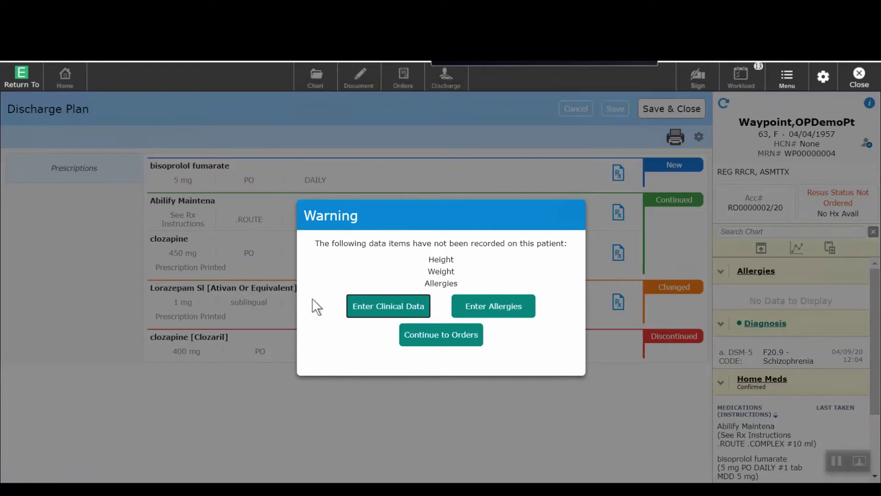
{"action": "left_click", "coordinate": [439, 331]}
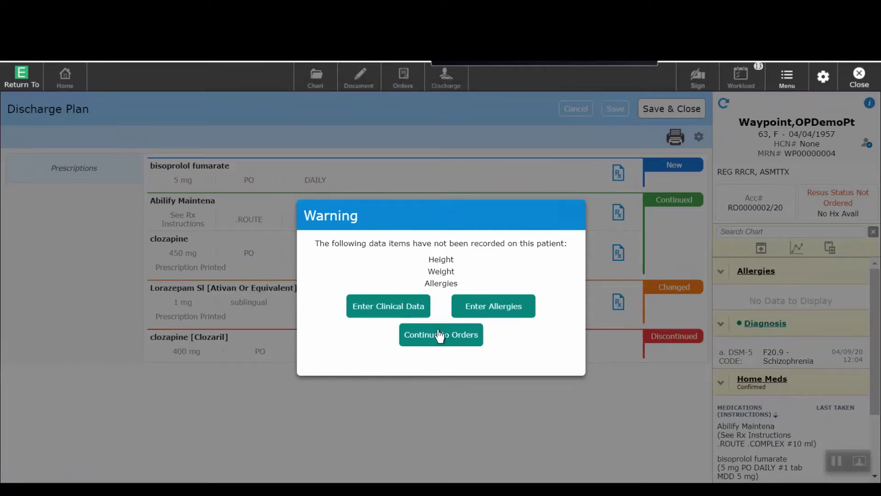
- Skip the missing-data warning and collapse the Reconcile medications to one line per drug
{"action": "left_click", "coordinate": [438, 335]}
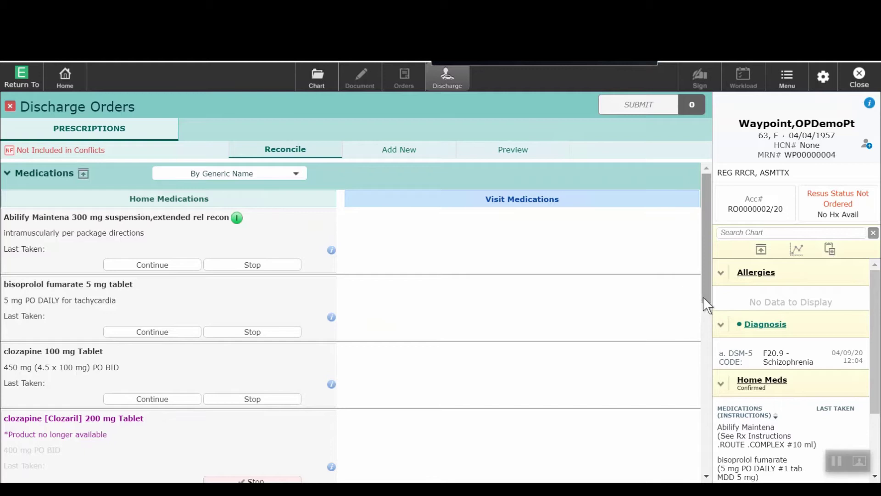
{"action": "left_click_drag", "start_coordinate": [705, 295], "coordinate": [719, 447]}
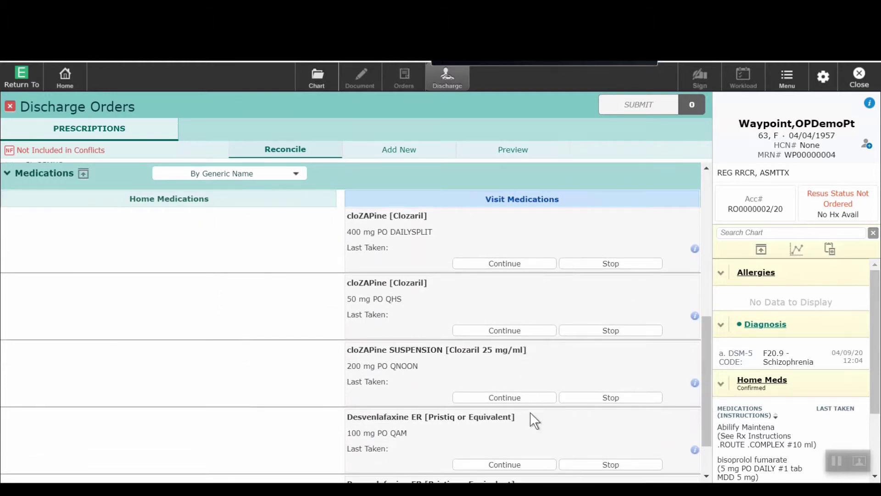
{"action": "left_click_drag", "start_coordinate": [707, 438], "coordinate": [706, 250]}
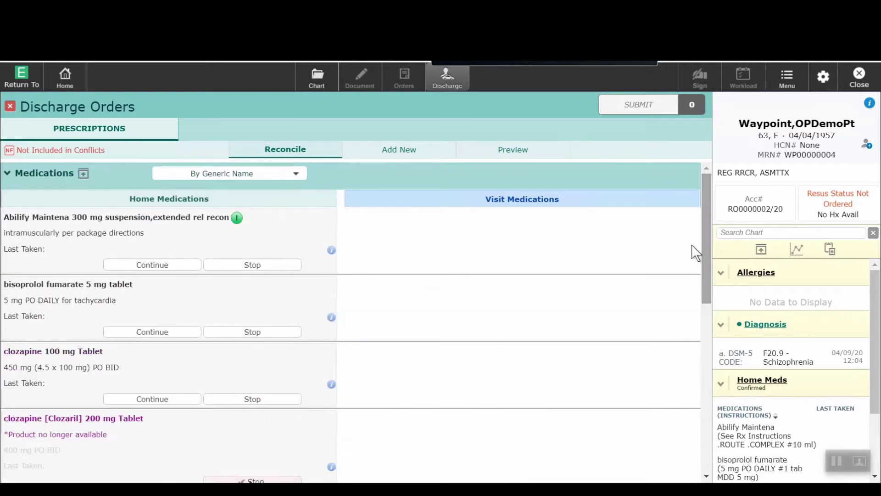
{"action": "left_click", "coordinate": [280, 175]}
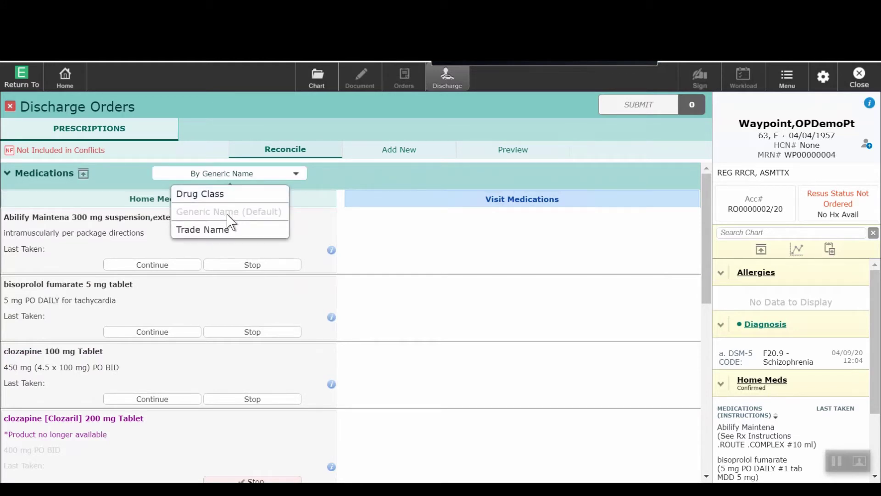
{"action": "left_click", "coordinate": [84, 172]}
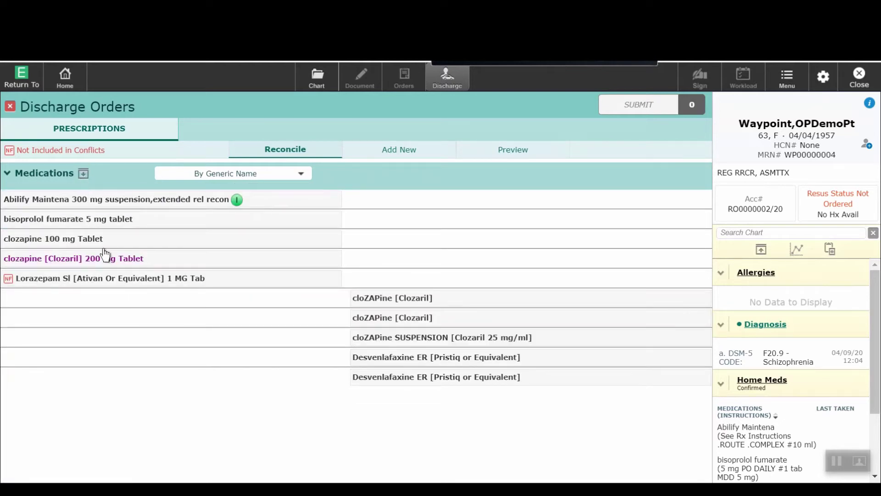
- Search new prescriptions for 'omepraz' and expand the omeprazole 10 mg delayed-release capsule
{"action": "left_click", "coordinate": [396, 157]}
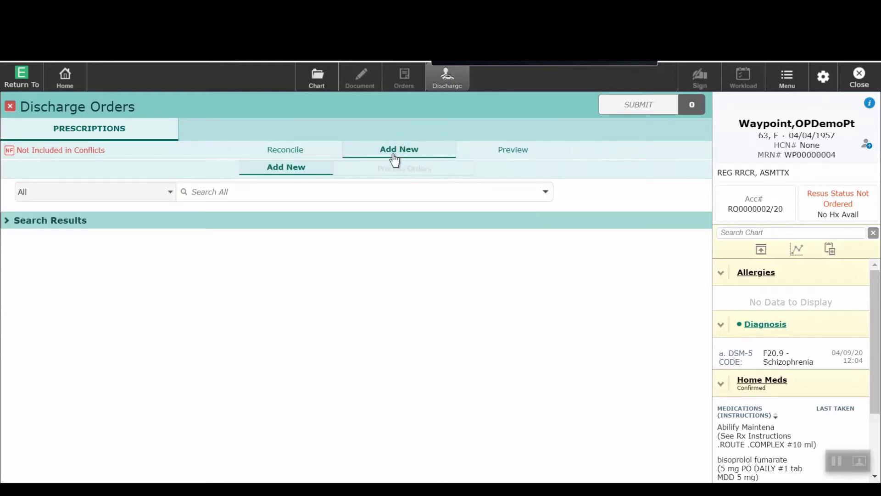
{"action": "left_click", "coordinate": [370, 193]}
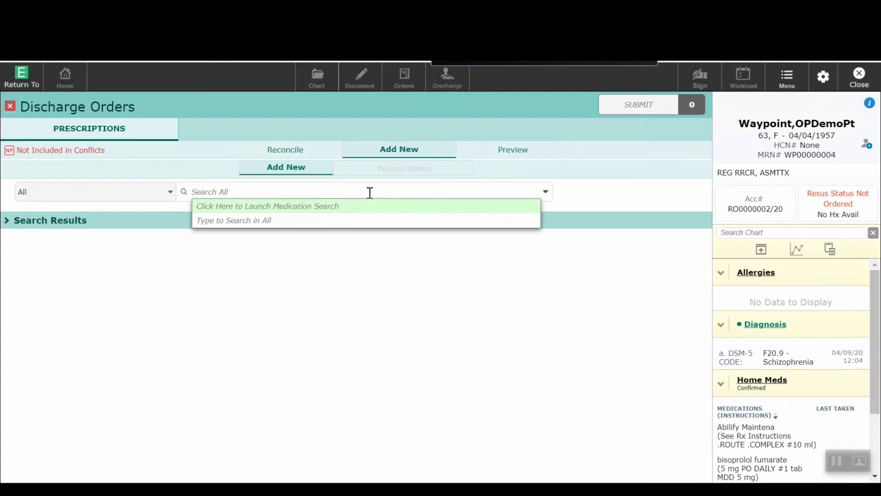
{"action": "type", "text": "om"}
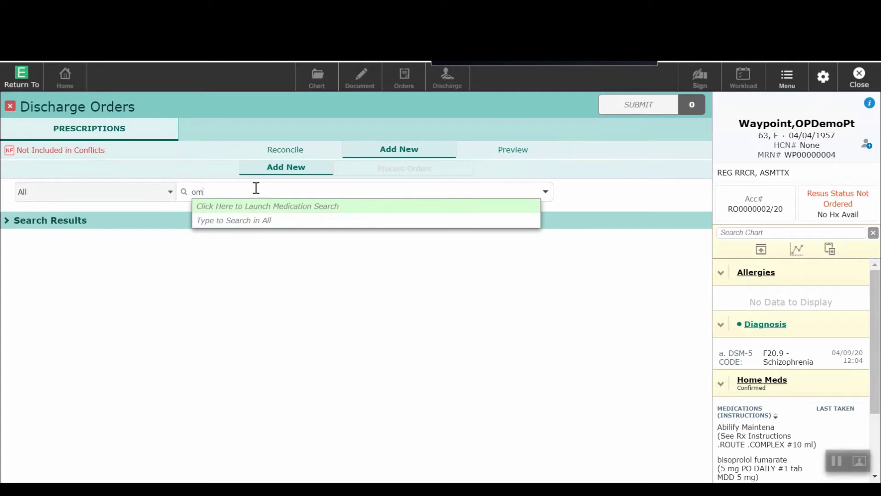
{"action": "type", "text": "epraz"}
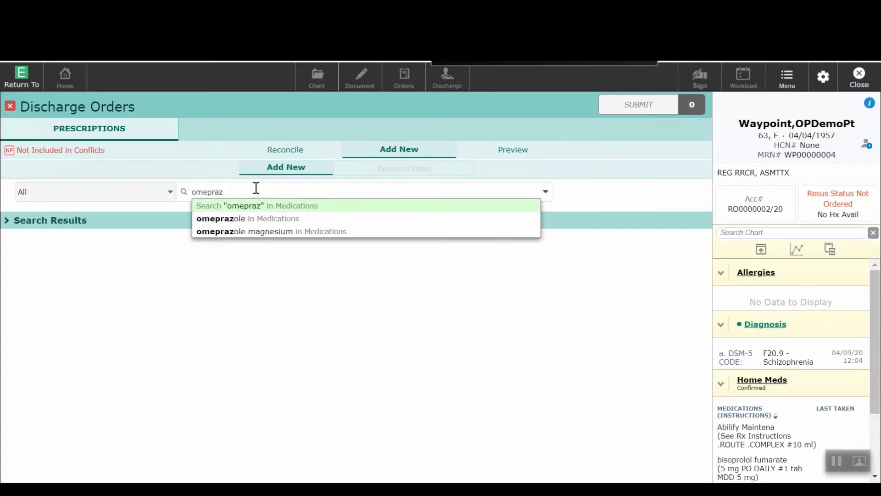
{"action": "left_click", "coordinate": [265, 218]}
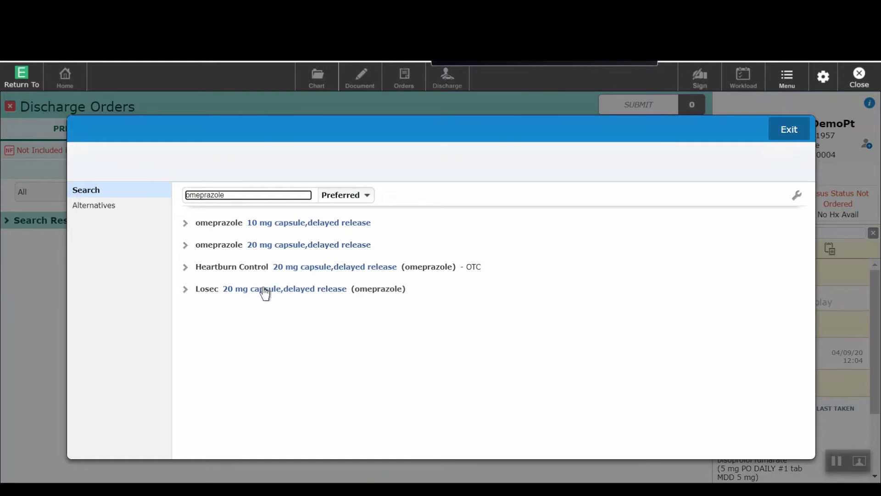
{"action": "left_click", "coordinate": [355, 199]}
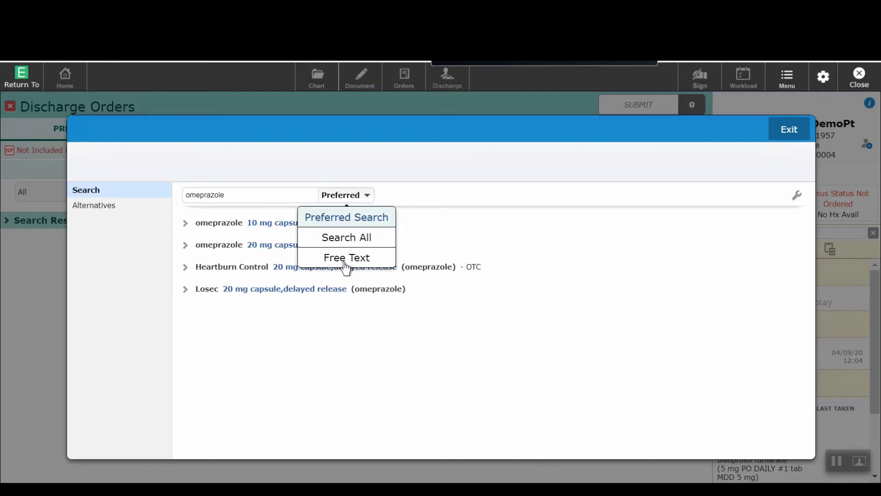
{"action": "left_click", "coordinate": [256, 239]}
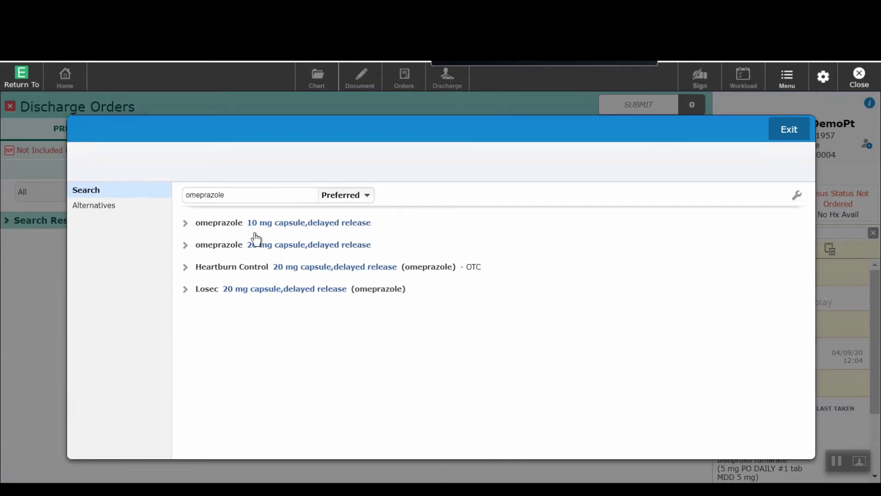
{"action": "left_click", "coordinate": [253, 231]}
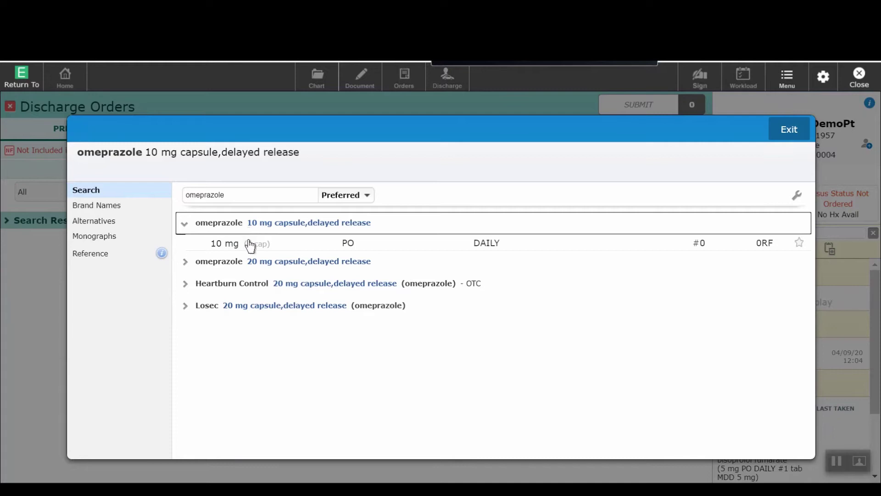
- Set omeprazole 10 mg PO daily: quantity 1 cap, max daily dose 10, substitutions allowed
{"action": "left_click", "coordinate": [250, 247]}
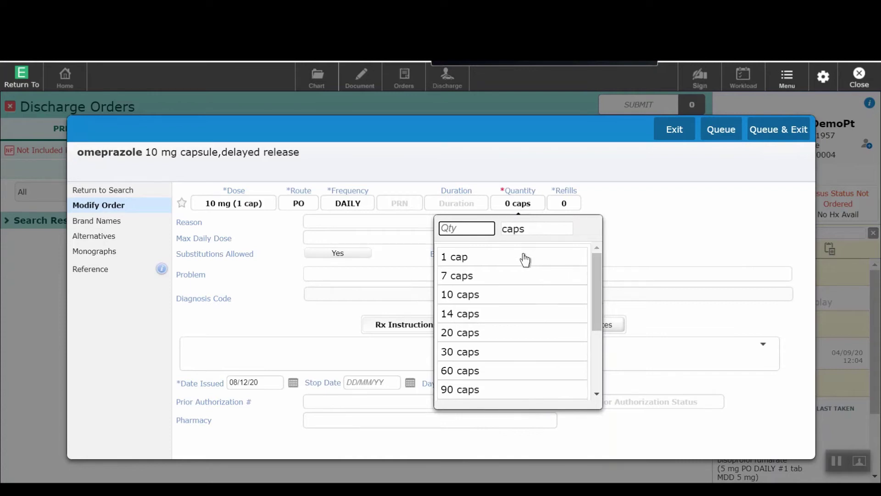
{"action": "left_click", "coordinate": [509, 257]}
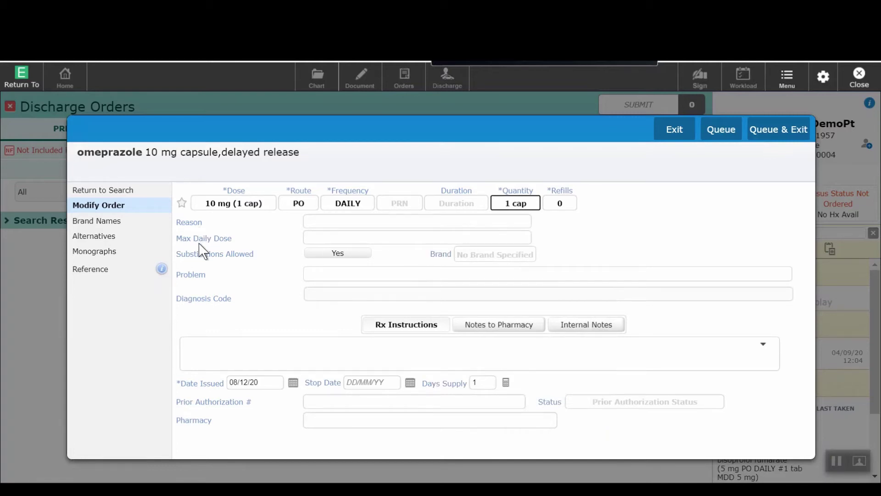
{"action": "left_click", "coordinate": [355, 237]}
{"action": "type", "text": "10"}
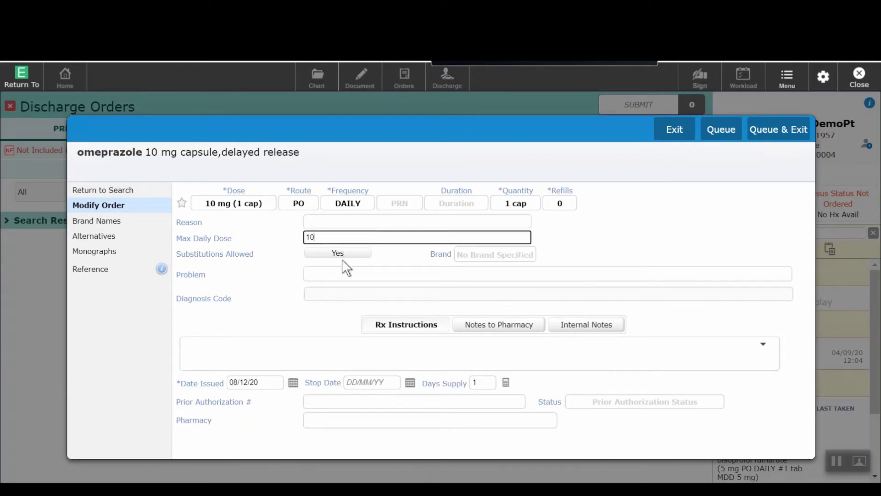
{"action": "left_click", "coordinate": [342, 255]}
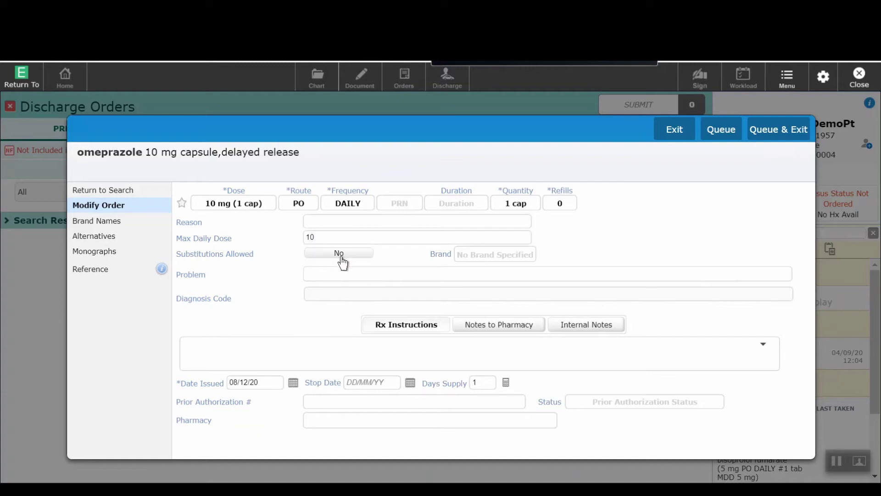
{"action": "left_click", "coordinate": [340, 256]}
- Link GERD from the Problems & History list to the omeprazole order
{"action": "left_click", "coordinate": [341, 279]}
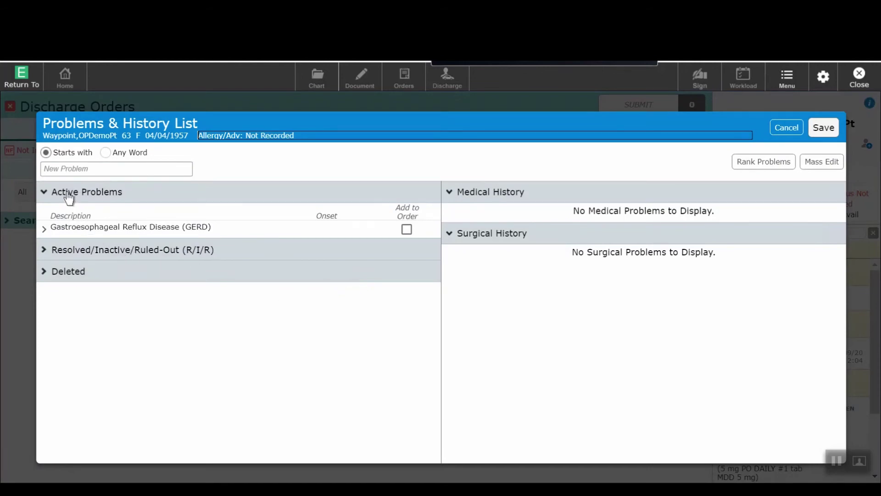
{"action": "left_click", "coordinate": [44, 248]}
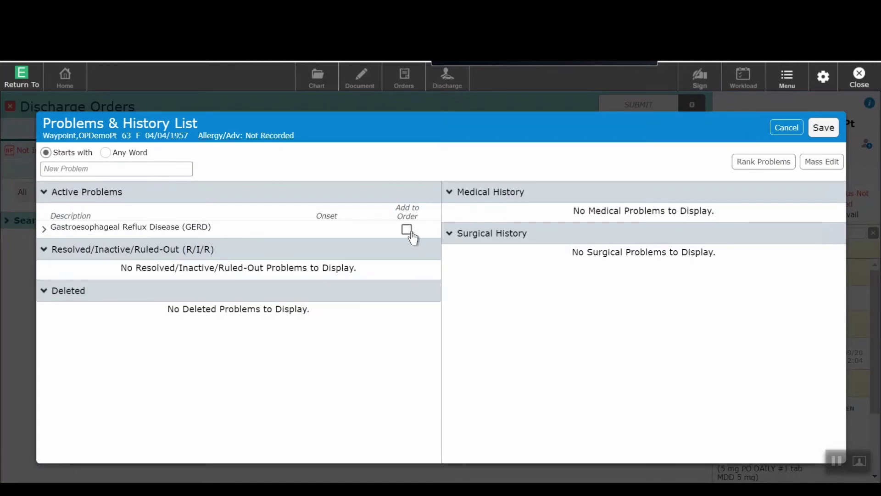
{"action": "left_click", "coordinate": [411, 232]}
{"action": "left_click", "coordinate": [821, 133]}
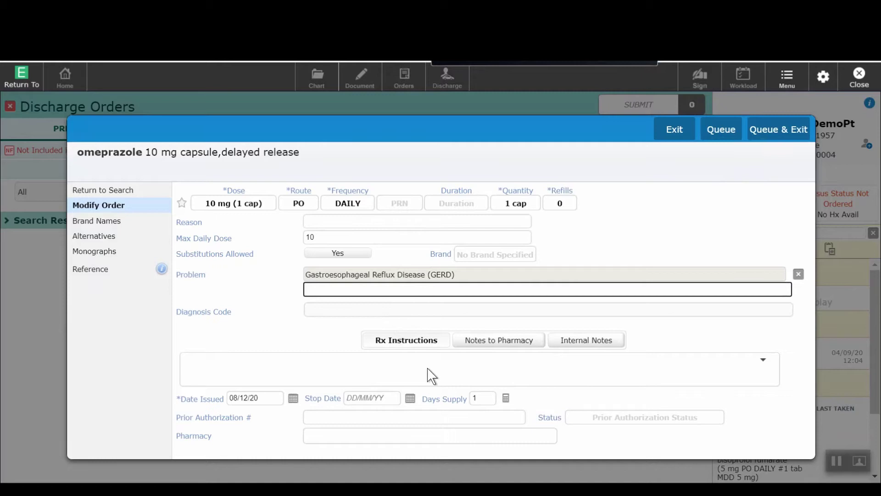
- Add Rx instruction 'Maximum 10 mg per 24 hours from ALL sources' and pharmacy note 'test, test'
{"action": "left_click", "coordinate": [763, 361]}
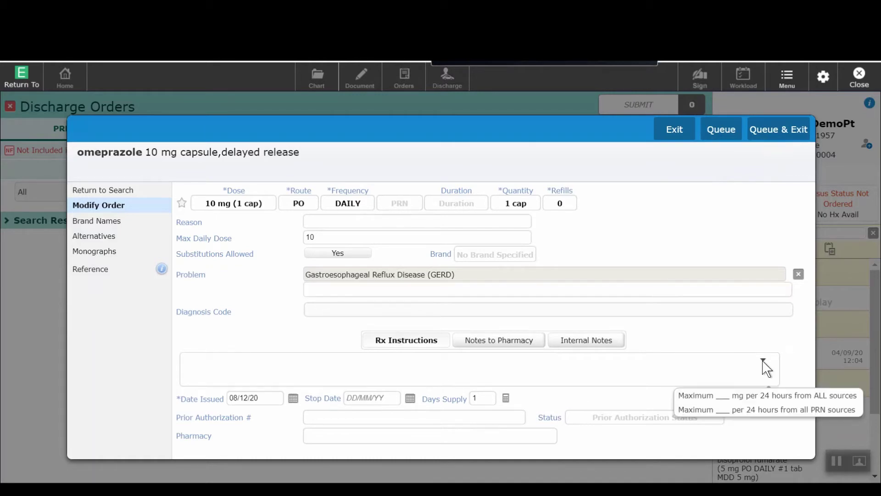
{"action": "left_click", "coordinate": [746, 397]}
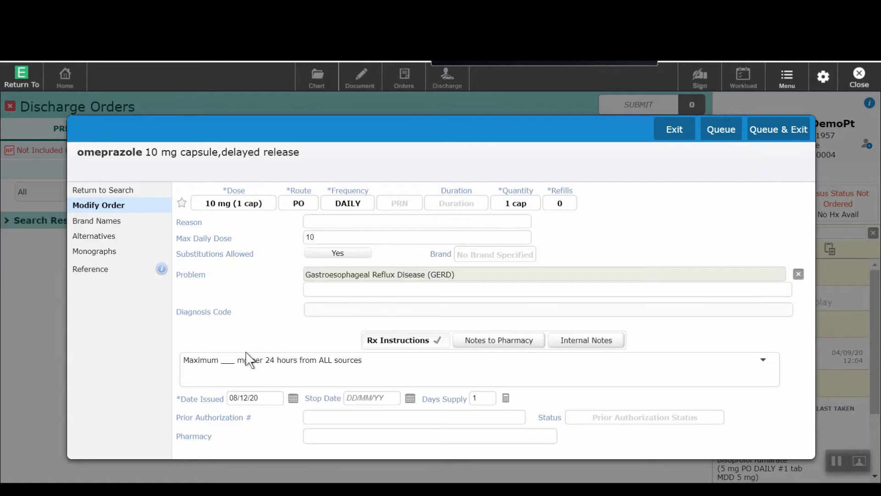
{"action": "left_click", "coordinate": [234, 360]}
{"action": "key", "text": "BackSpace"}
{"action": "key", "text": "BackSpace"}
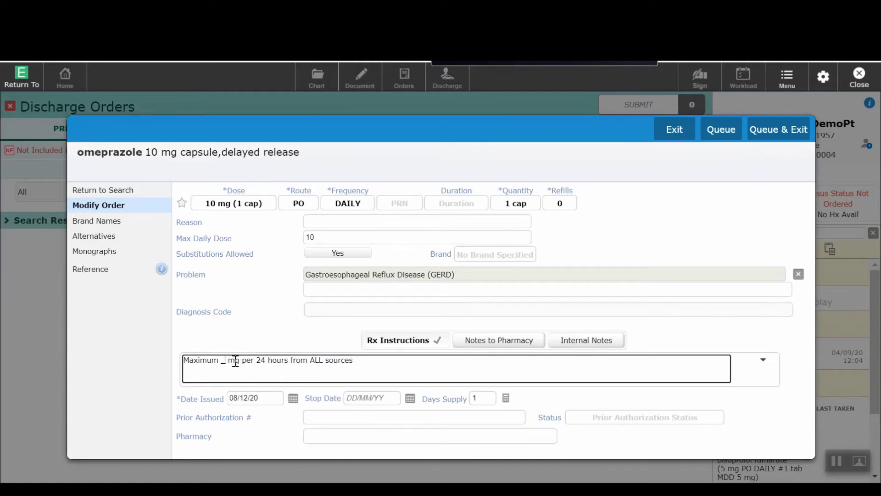
{"action": "key", "text": "BackSpace"}
{"action": "type", "text": "10"}
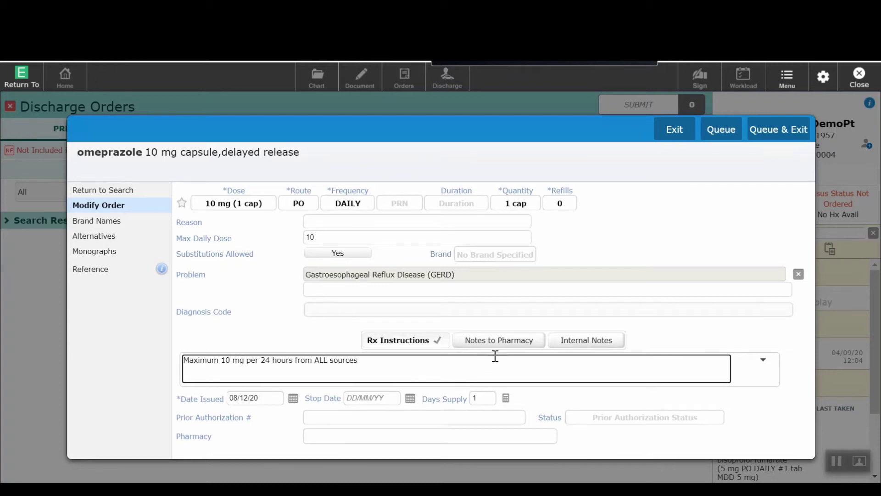
{"action": "left_click", "coordinate": [507, 347]}
{"action": "type", "text": "test, test"}
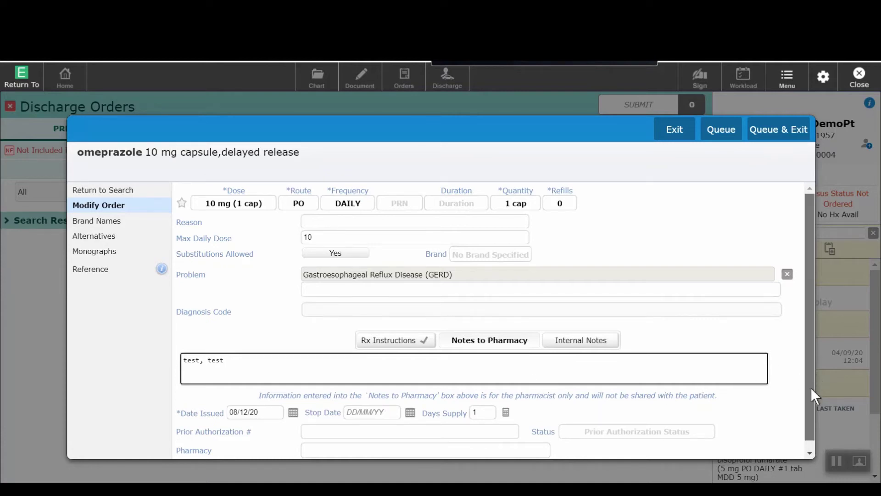
{"action": "scroll", "coordinate": [810, 387], "scroll_direction": "down", "scroll_amount": 1}
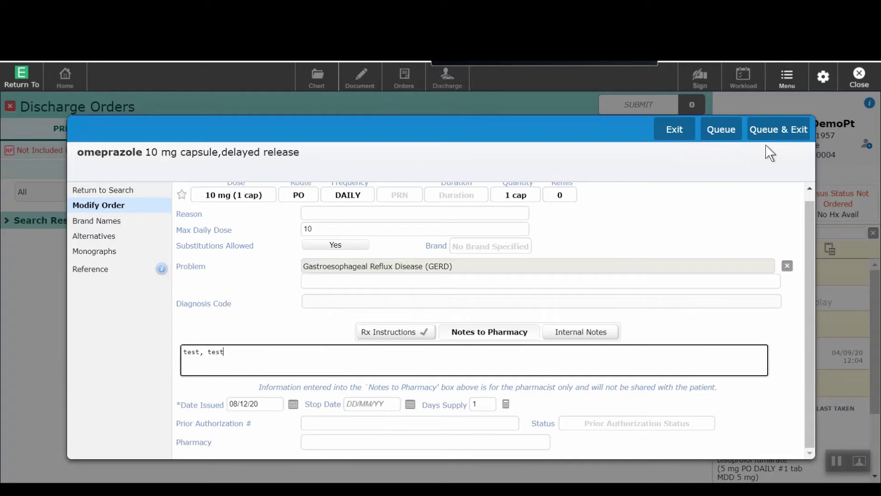
- Queue the omeprazole order and submit it to the order summary
{"action": "left_click", "coordinate": [783, 134]}
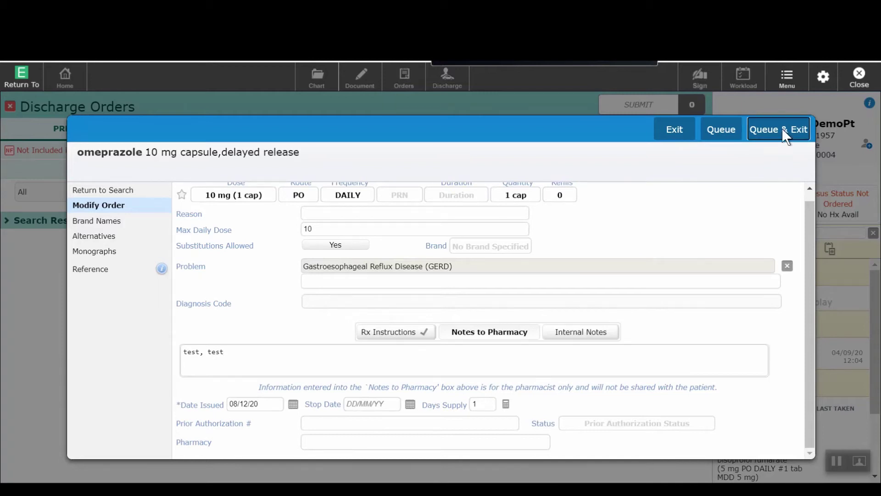
{"action": "left_click", "coordinate": [783, 130]}
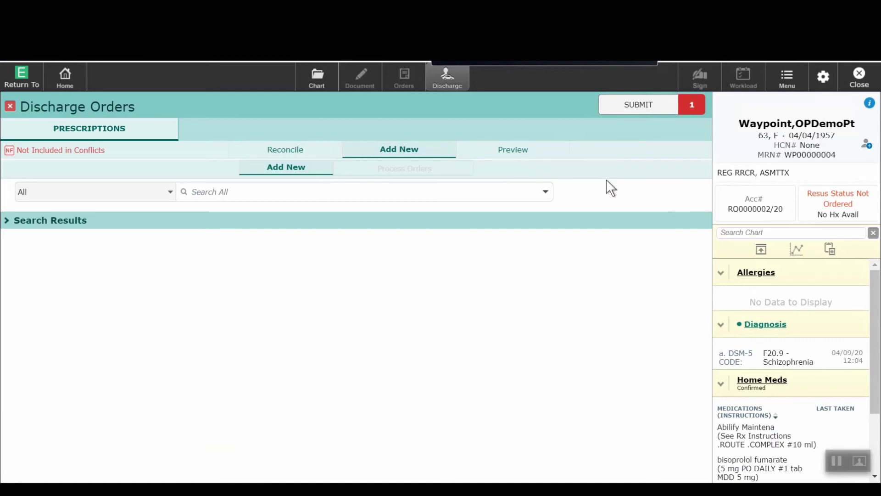
{"action": "left_click", "coordinate": [633, 114]}
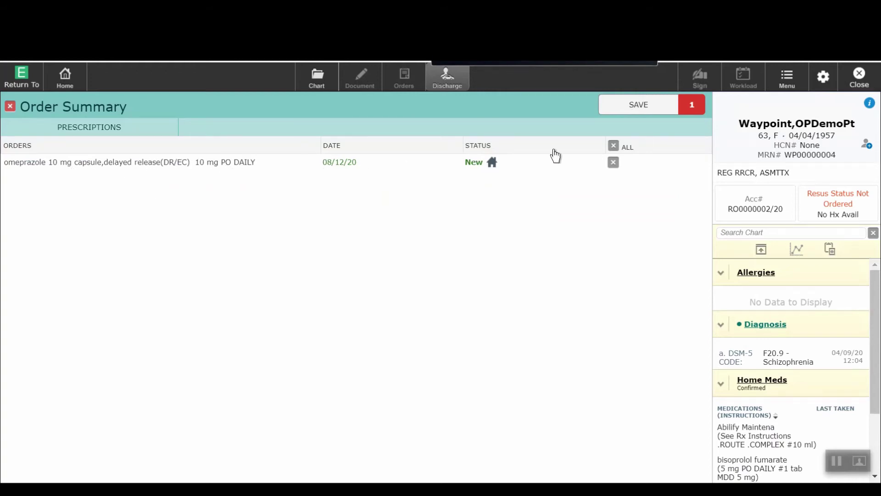
- Save the omeprazole prescription, signing with PIN 1
{"action": "left_click", "coordinate": [655, 113]}
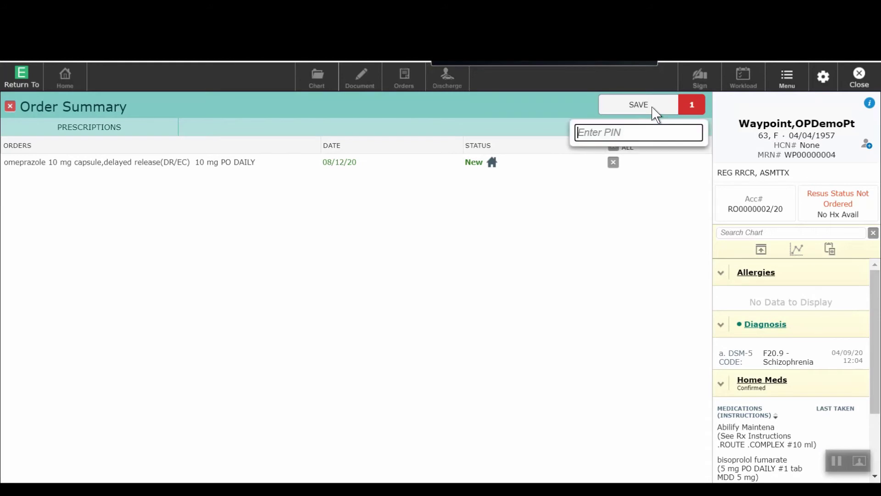
{"action": "type", "text": "1"}
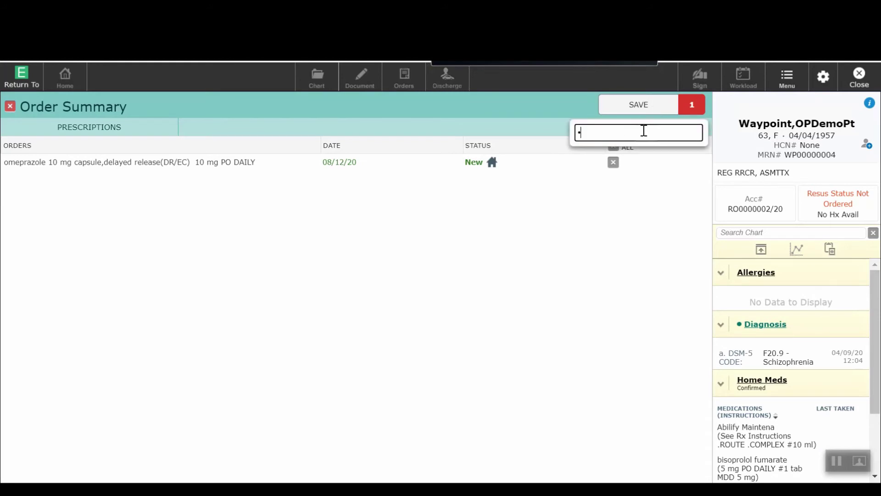
{"action": "key", "text": "Return"}
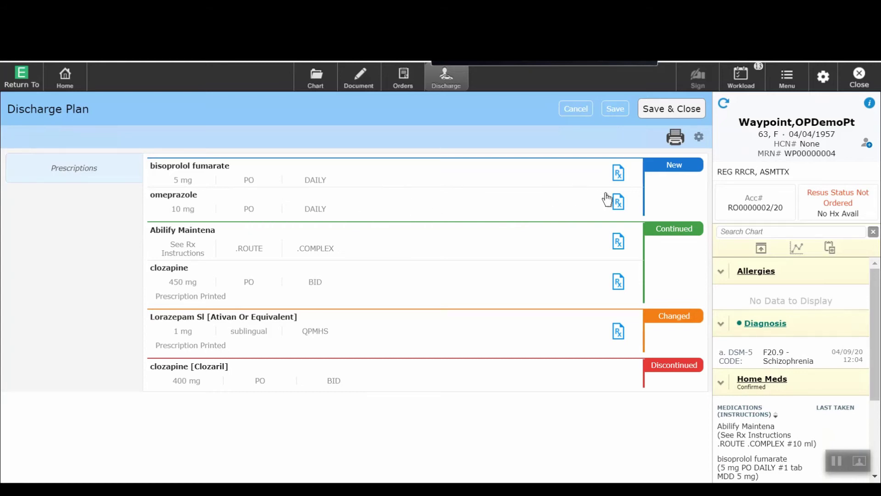
- Return to discharge orders via omeprazole's Rx icon, bypassing the missing-data warning, and scroll the Reconcile list
{"action": "left_click", "coordinate": [618, 201]}
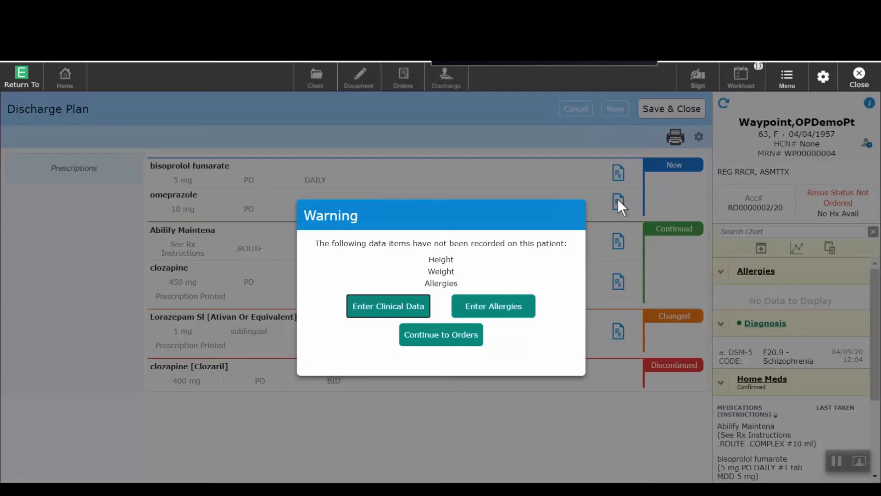
{"action": "left_click", "coordinate": [463, 339]}
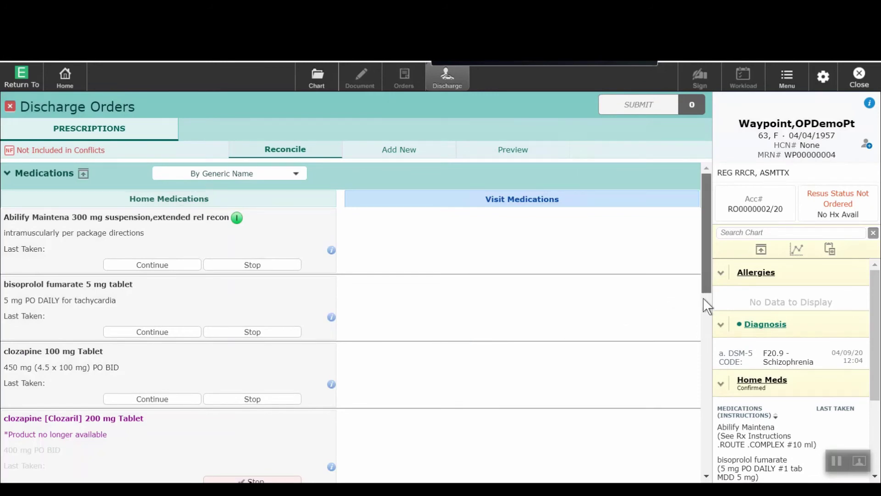
{"action": "left_click_drag", "start_coordinate": [703, 280], "coordinate": [706, 372]}
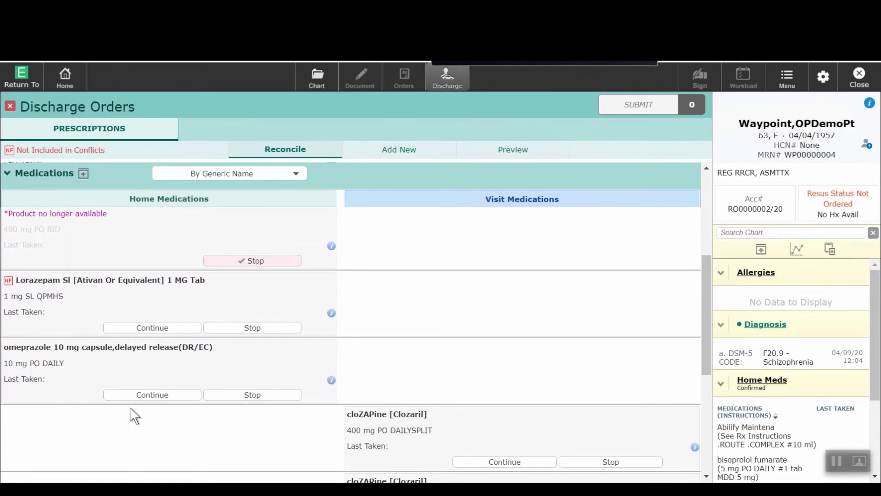
{"action": "scroll", "coordinate": [312, 356], "scroll_direction": "down", "scroll_amount": 1}
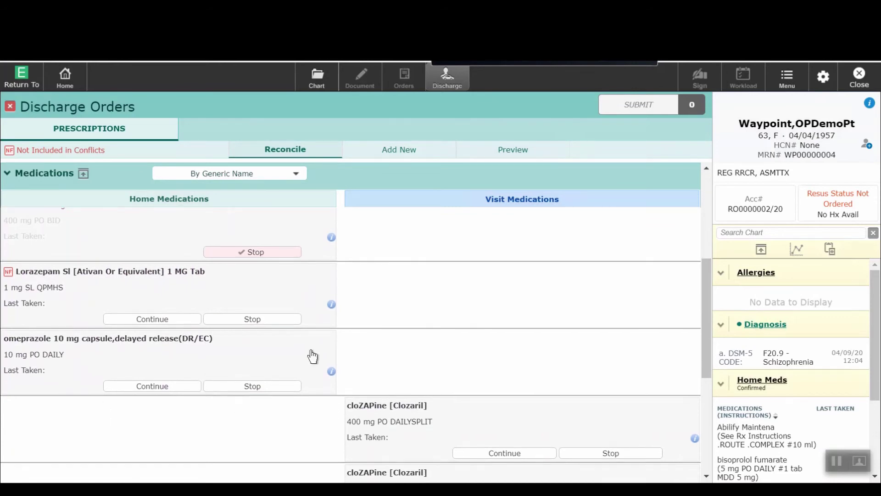
- Preview the discharge prescriptions, then close Discharge Orders to return to the discharge plan
{"action": "left_click", "coordinate": [508, 156]}
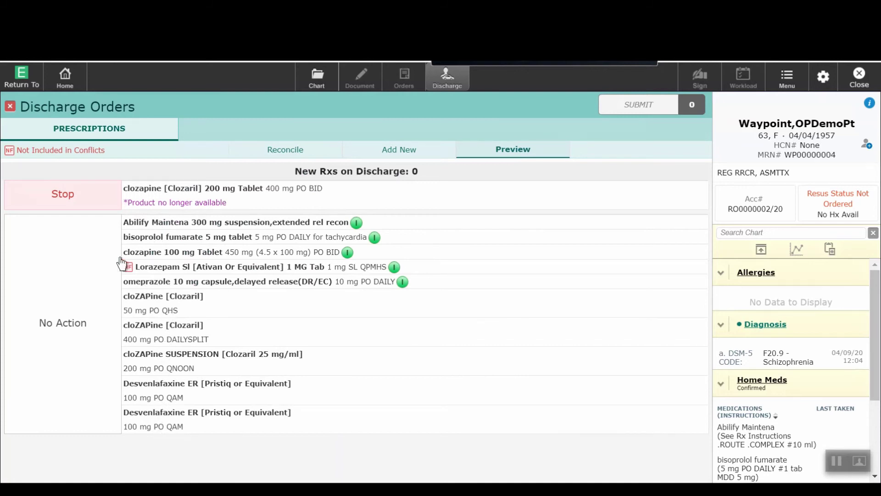
{"action": "left_click", "coordinate": [10, 108]}
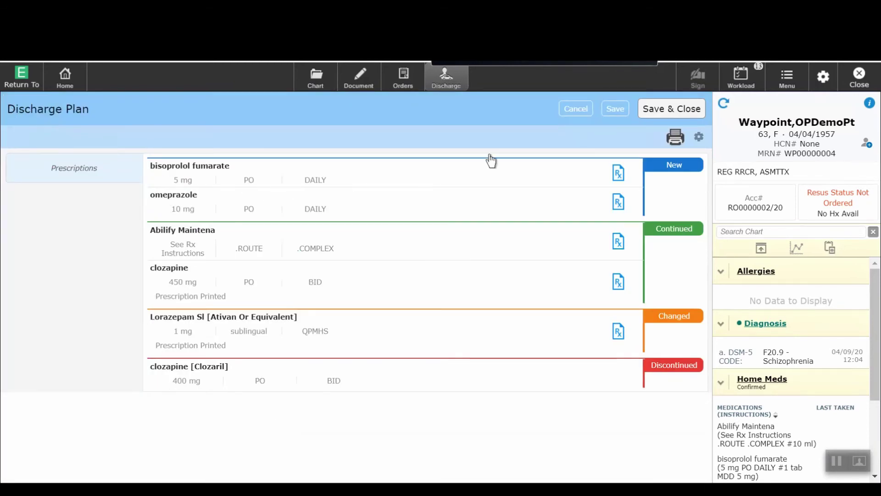
- Save the discharge plan, skip the missing height/weight warning, and start a new discharge prescription
{"action": "left_click", "coordinate": [659, 114]}
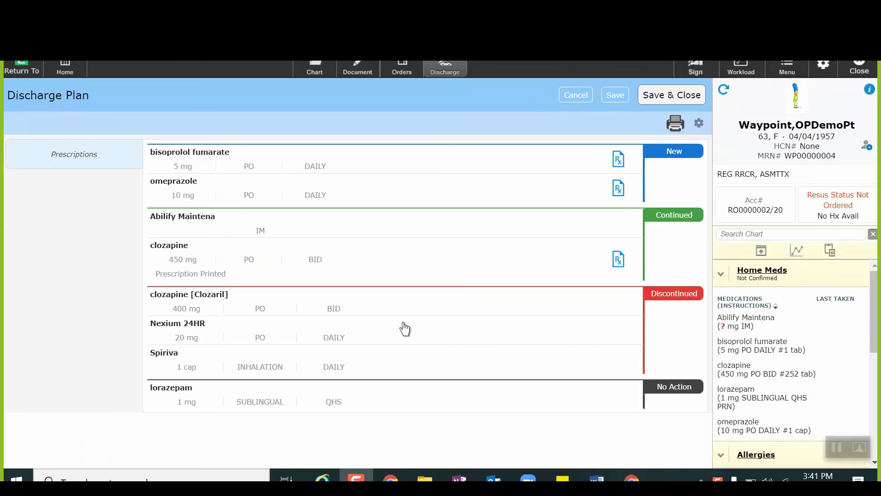
{"action": "left_click", "coordinate": [101, 155]}
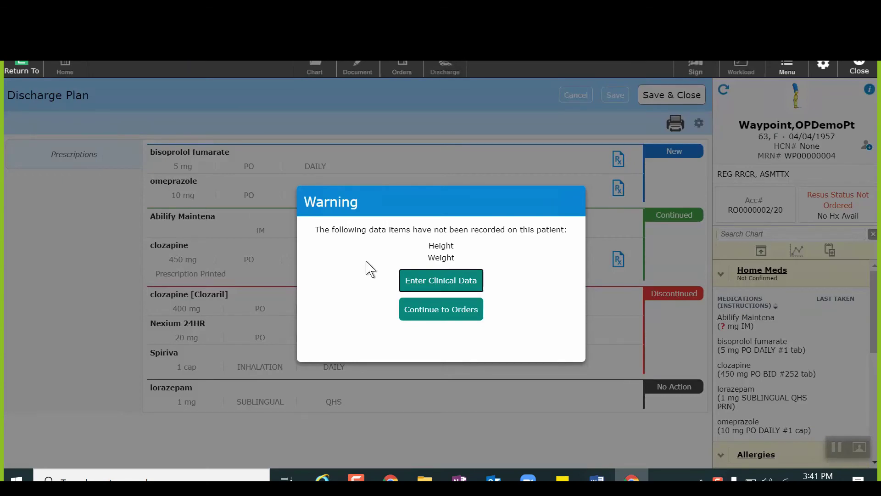
{"action": "left_click", "coordinate": [449, 315]}
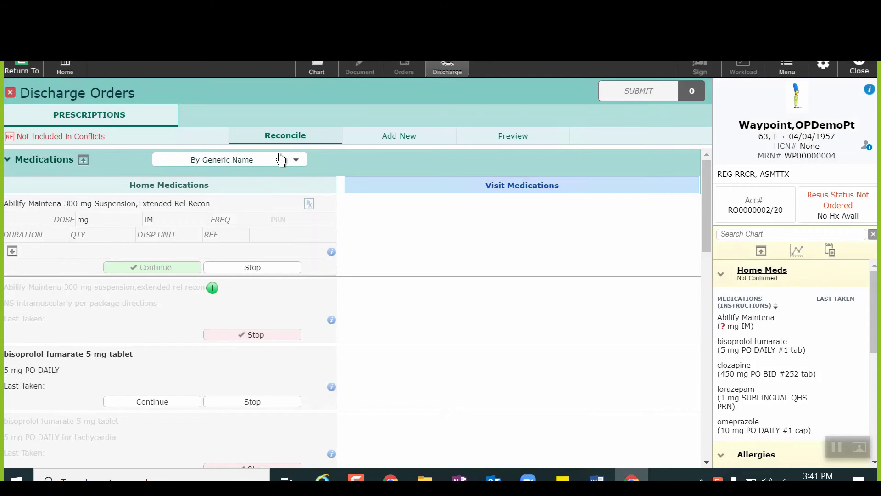
{"action": "left_click", "coordinate": [370, 139]}
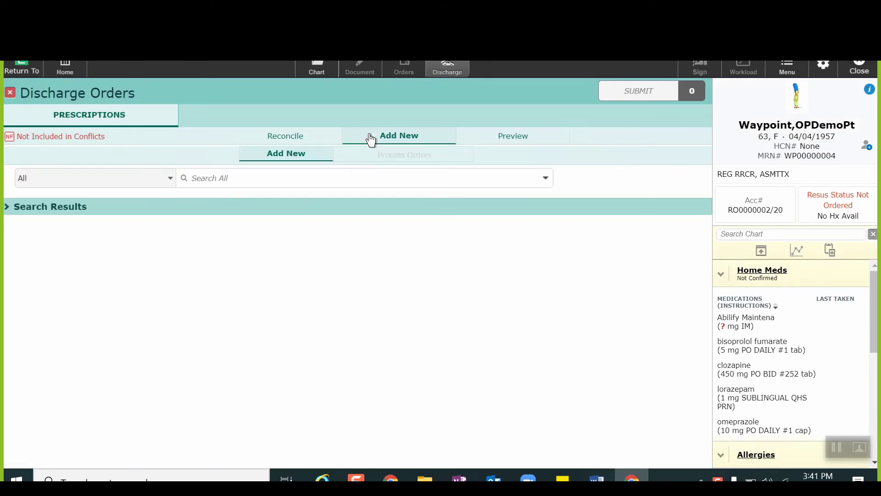
- Draft a lamoTRIgine 100 mg tablet order at 100 mg PO daily
{"action": "left_click", "coordinate": [318, 178]}
{"action": "type", "text": "lamo"}
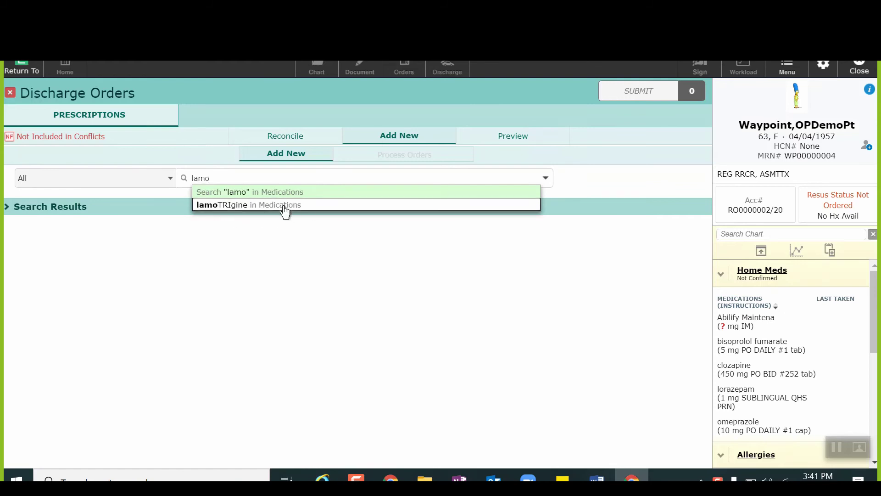
{"action": "left_click", "coordinate": [285, 205]}
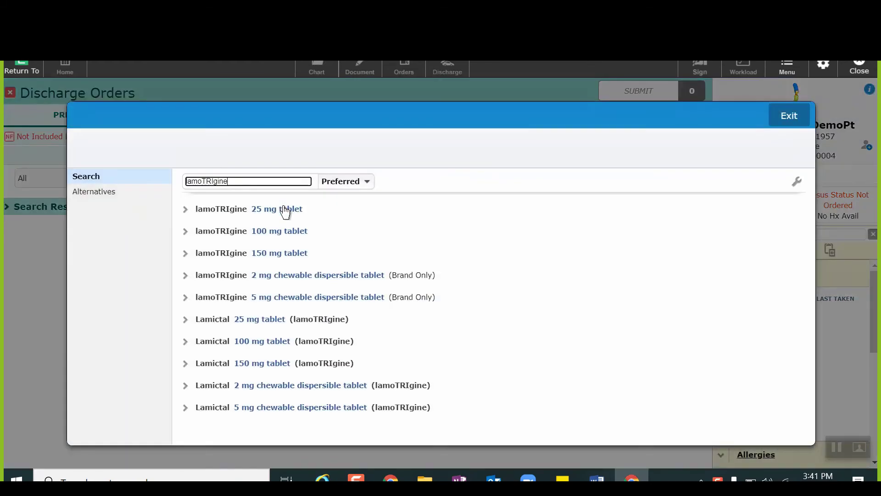
{"action": "left_click", "coordinate": [267, 234]}
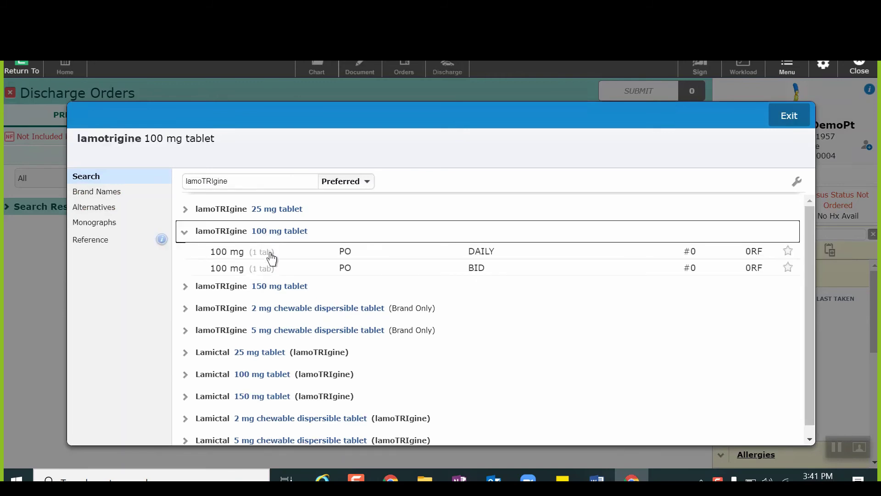
{"action": "left_click", "coordinate": [272, 258]}
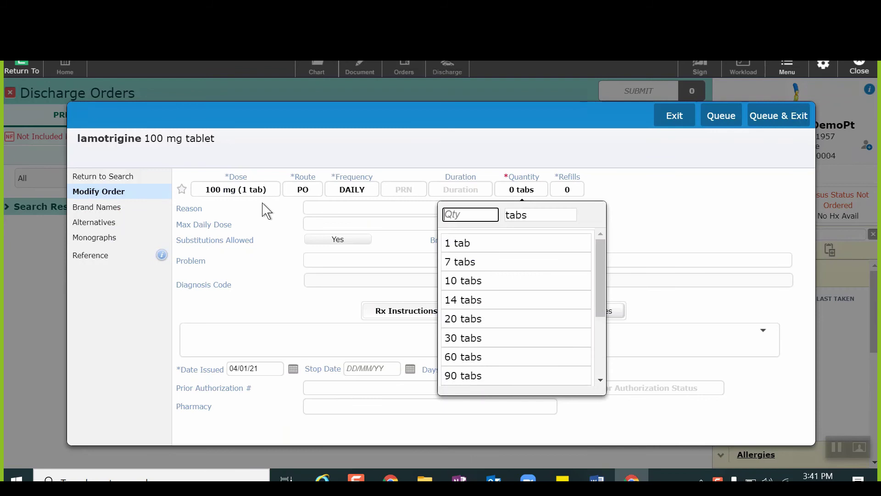
{"action": "left_click", "coordinate": [240, 193]}
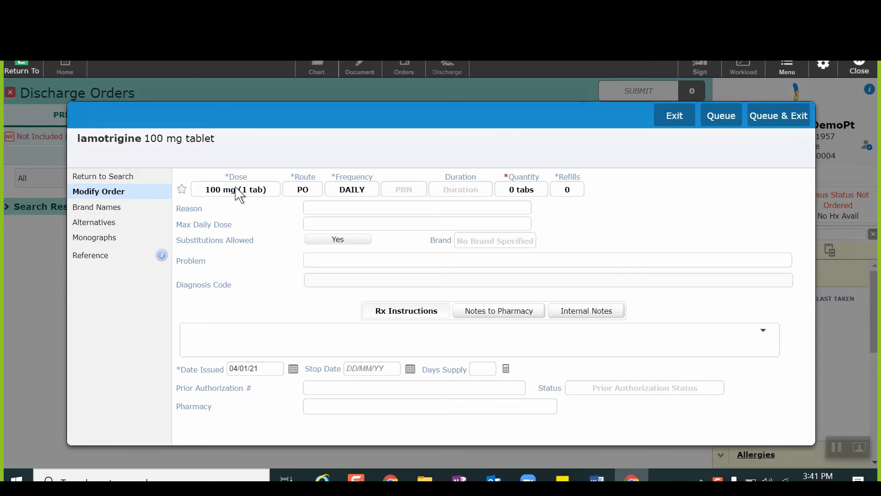
{"action": "left_click", "coordinate": [236, 189]}
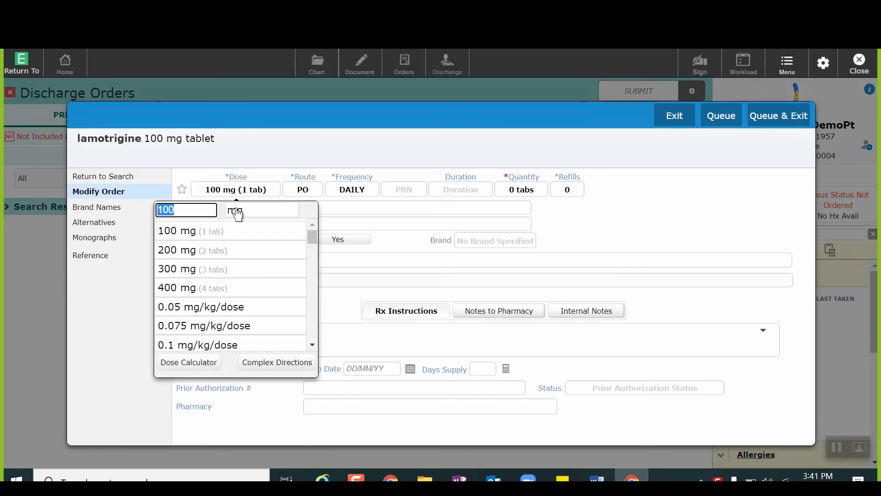
- Give lamotrigine complex directions: 100 mg for 7 days, then 200 mg for 2 weeks
{"action": "left_click", "coordinate": [271, 363]}
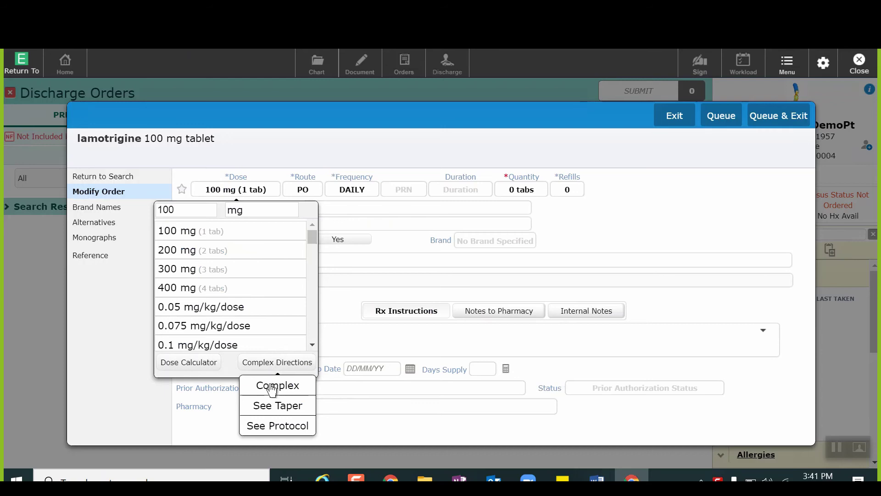
{"action": "left_click", "coordinate": [272, 387]}
{"action": "left_click", "coordinate": [250, 353]}
{"action": "type", "text": "100 mg x 7 days then increased to 200 mg x 2 weeks."}
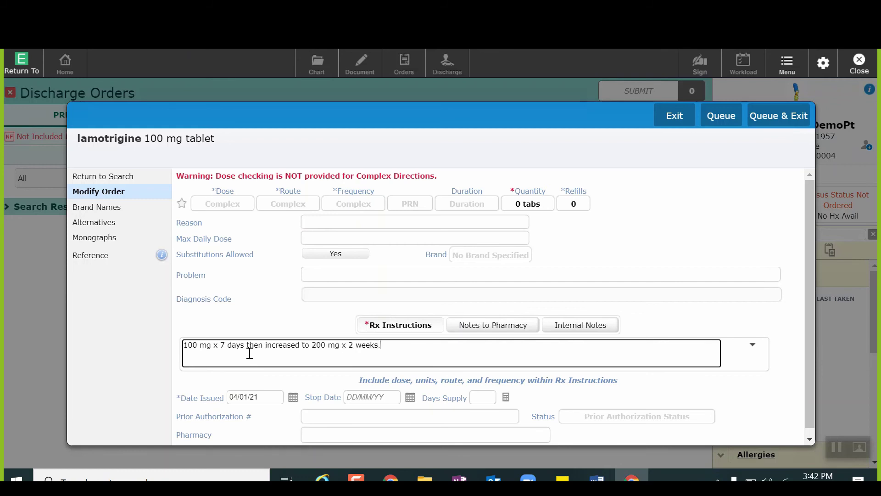
{"action": "key", "text": "Tab"}
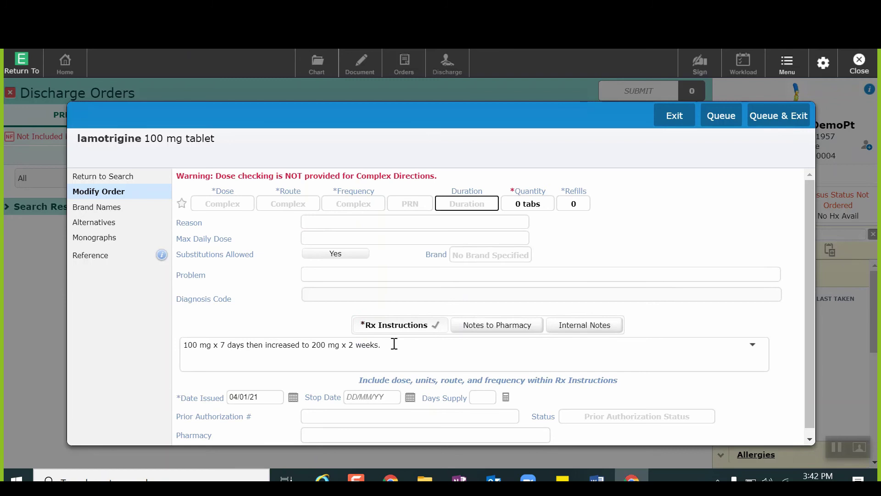
- Set the lamotrigine order's duration to 3 weeks
{"action": "left_click", "coordinate": [465, 212]}
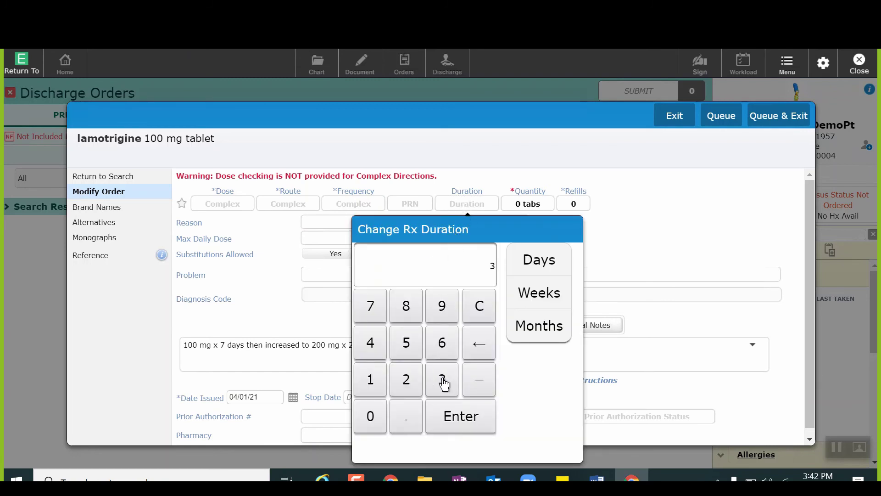
{"action": "left_click", "coordinate": [530, 300]}
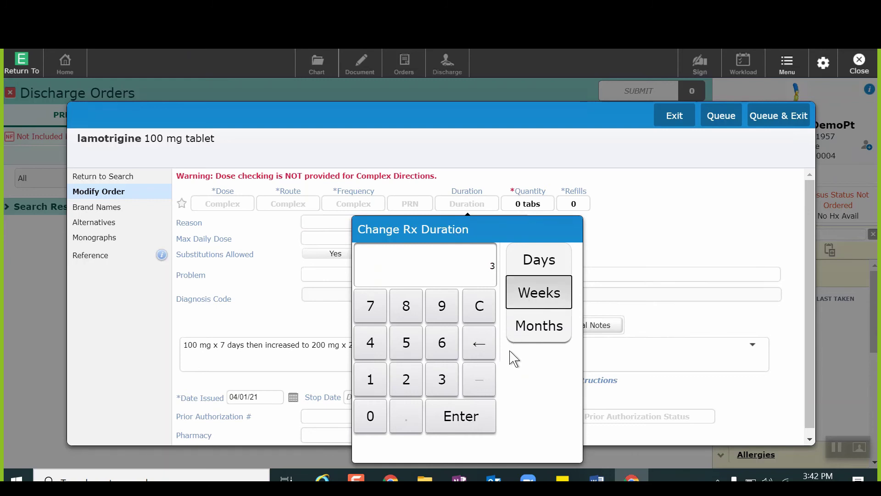
{"action": "left_click", "coordinate": [484, 413]}
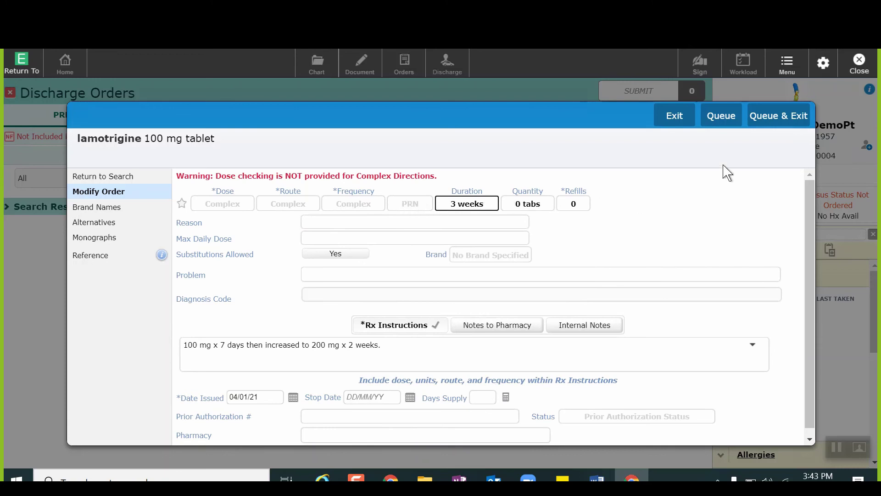
{"action": "left_click", "coordinate": [765, 123]}
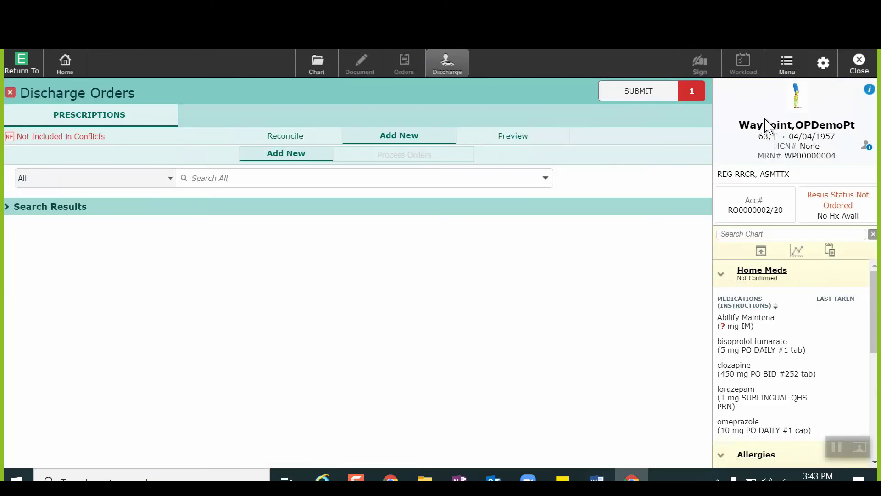
{"action": "left_click", "coordinate": [617, 99]}
{"action": "left_click", "coordinate": [617, 100]}
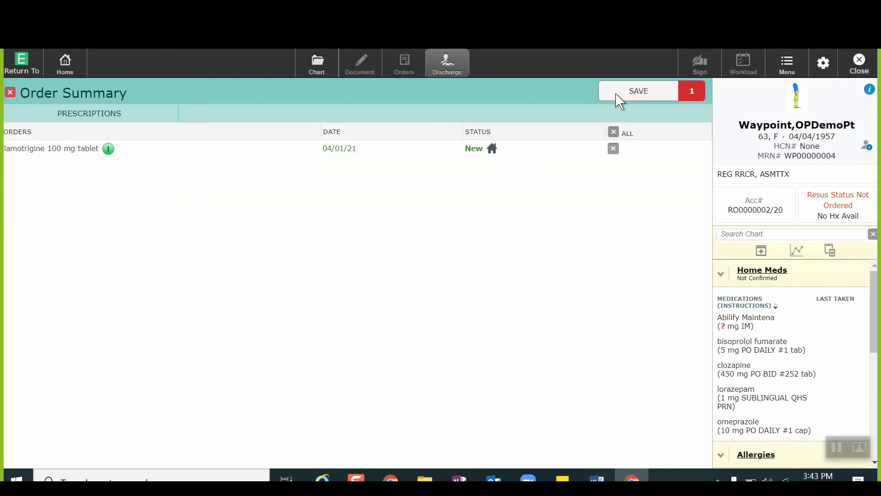
{"action": "type", "text": "12"}
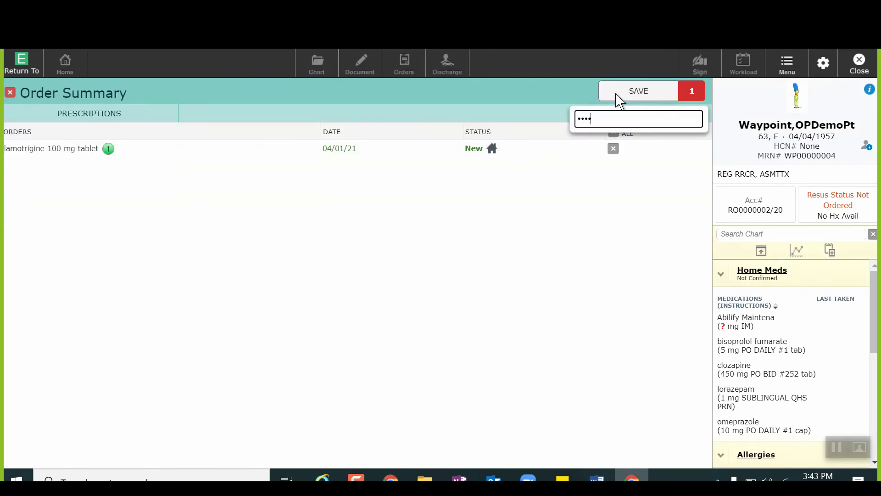
{"action": "key", "text": "Return"}
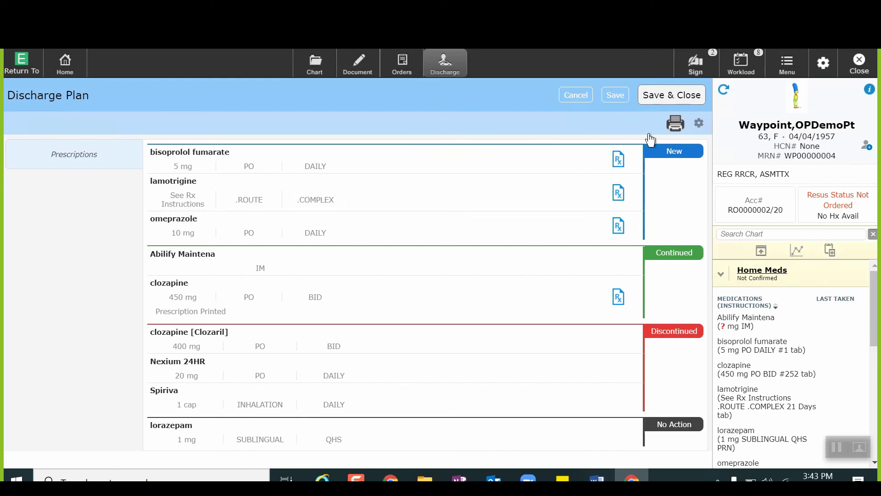
- Open the Transmit/Print list and tick bisoprolol's Rx/Order for printing
{"action": "left_click", "coordinate": [675, 125]}
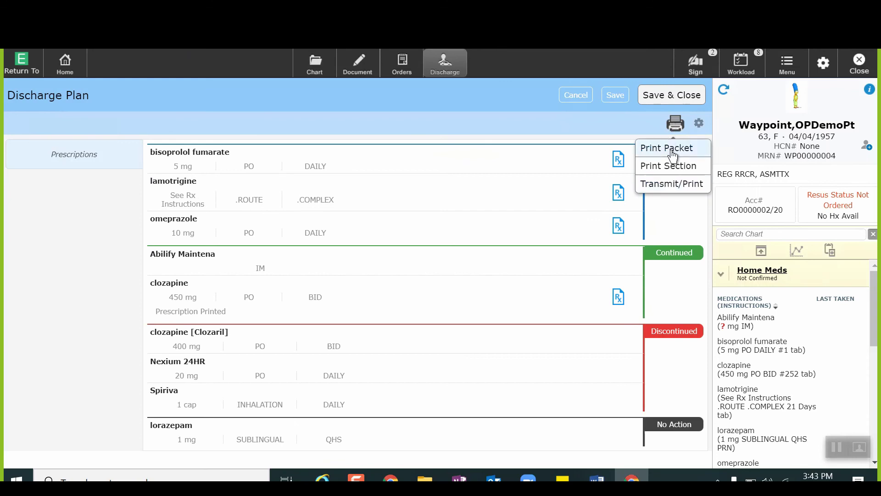
{"action": "left_click", "coordinate": [670, 183]}
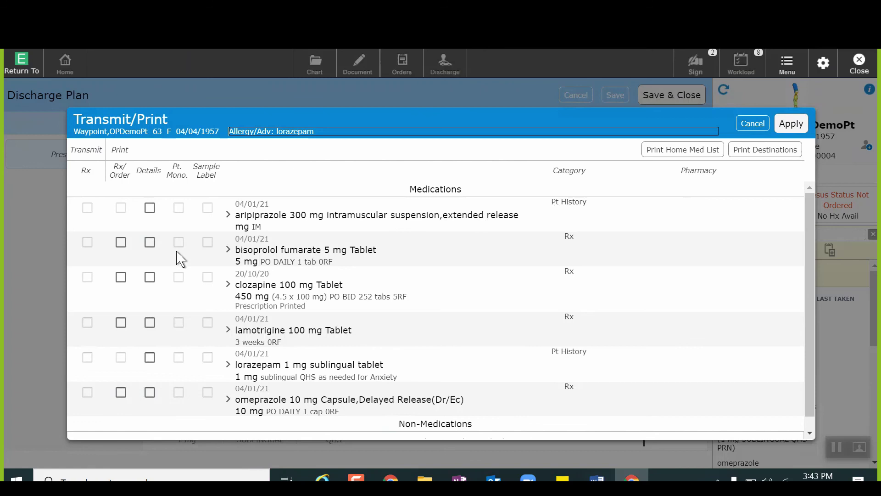
{"action": "left_click", "coordinate": [122, 242]}
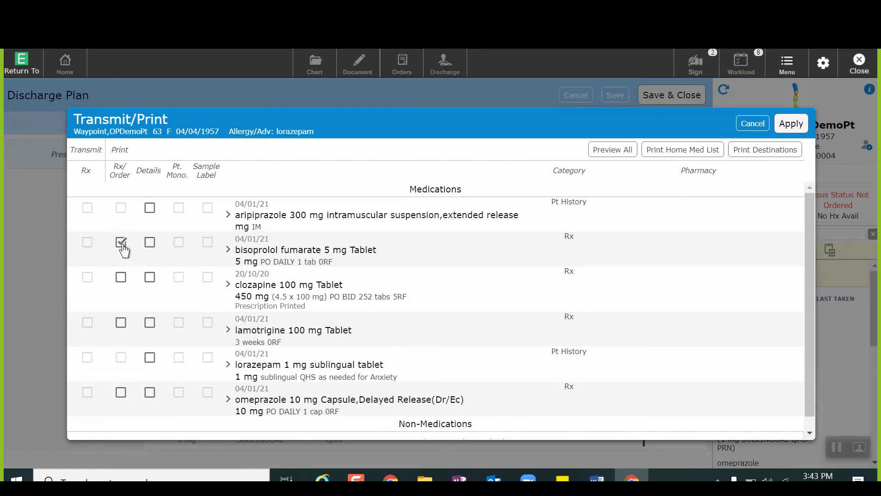